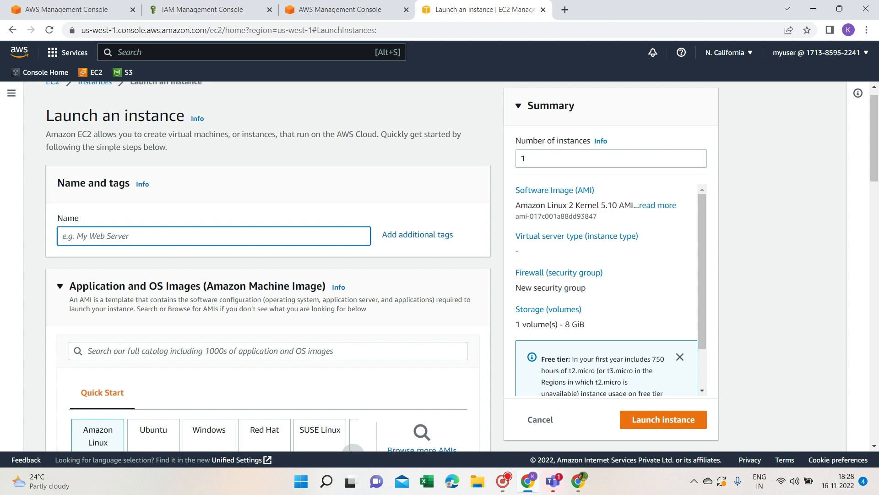
# - Name the instance MYSERVER and choose Amazon Linux as its quick-start operating system image
pyautogui.write('MYSERVER')
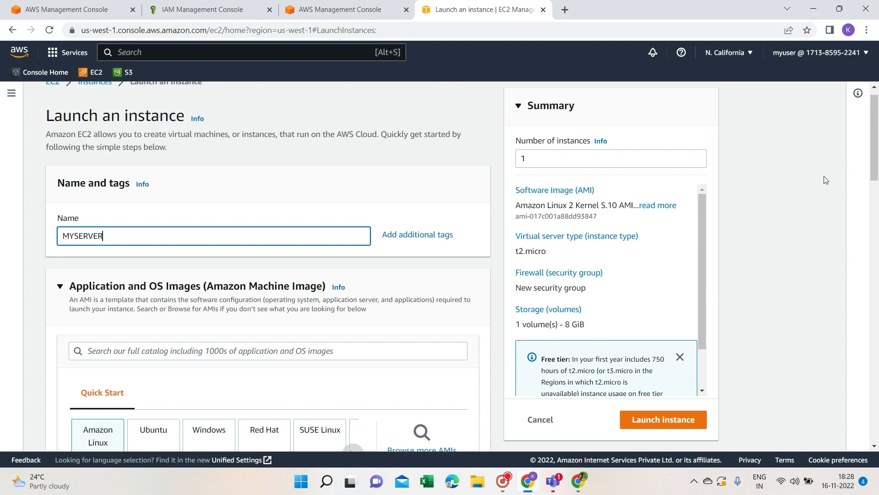
pyautogui.moveTo(875, 137); pyautogui.dragTo(878, 169)
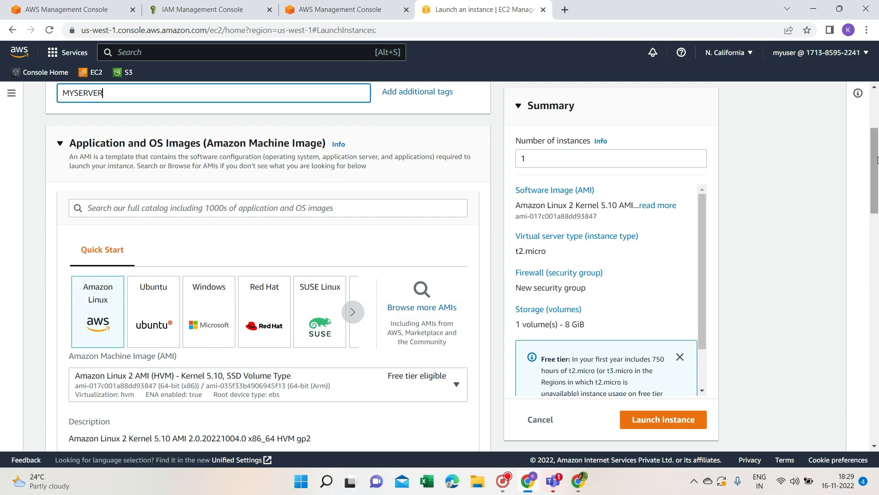
pyautogui.moveTo(878, 160); pyautogui.dragTo(877, 186)
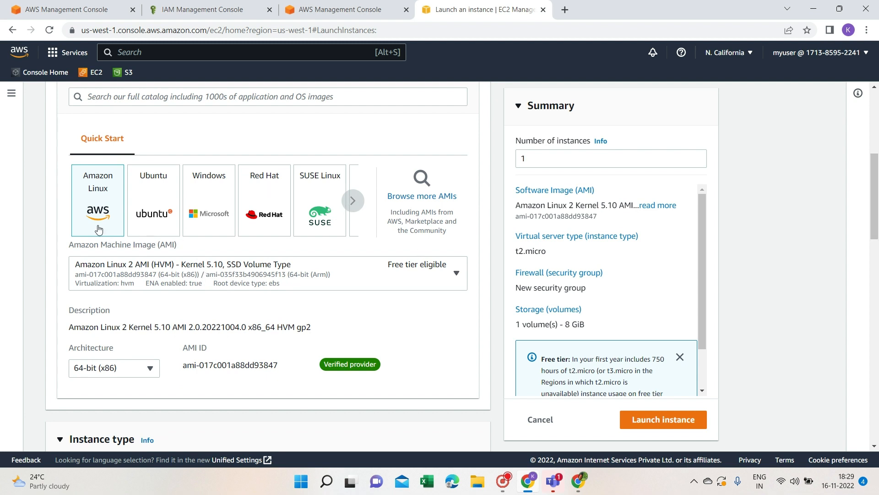
pyautogui.click(162, 204)
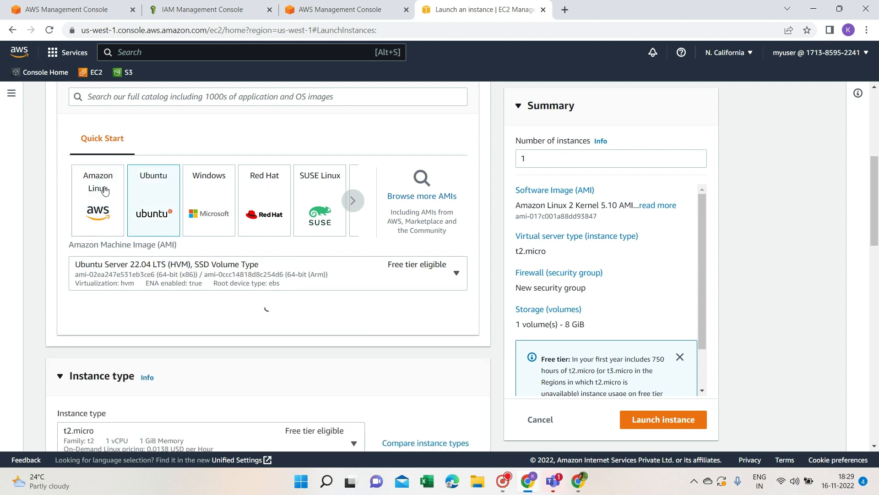
pyautogui.click(105, 190)
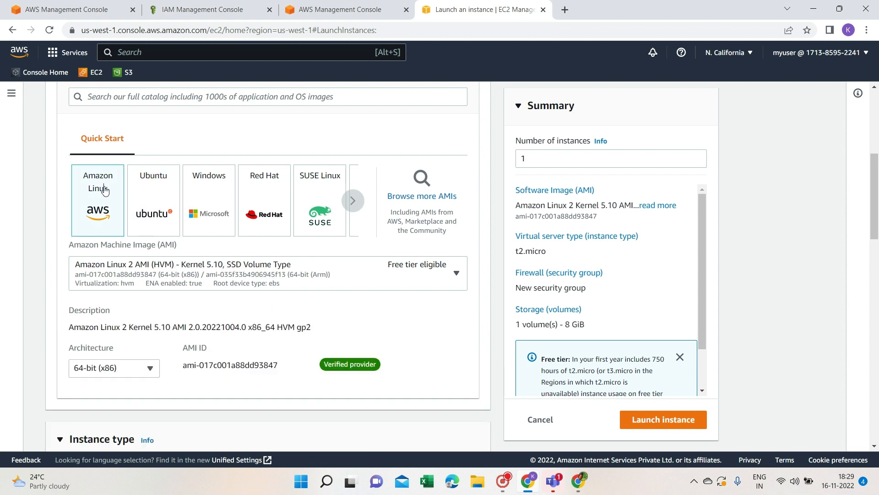
# - Choose Amazon Linux 2 AMI (HVM) - Kernel 5.10, SSD Volume Type as the machine image
pyautogui.click(456, 274)
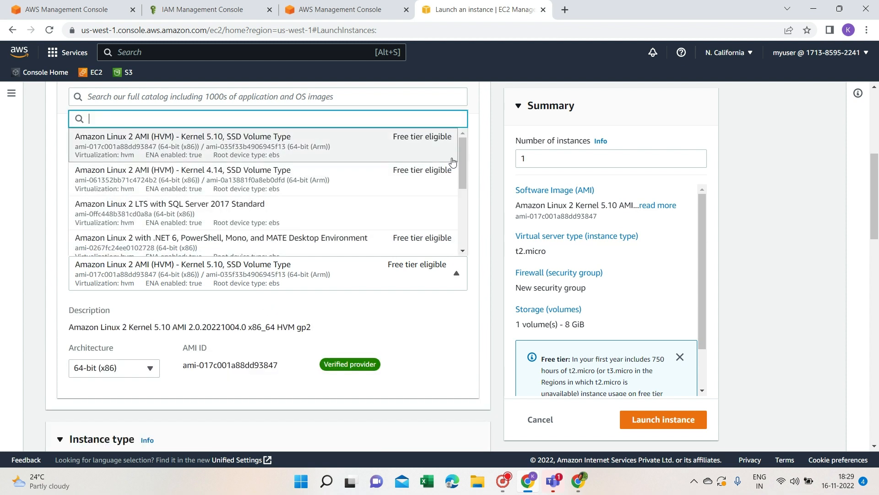
pyautogui.moveTo(462, 169)
pyautogui.mouseDown()
pyautogui.moveTo(462, 194)
pyautogui.moveTo(464, 150)
pyautogui.moveTo(467, 233)
pyautogui.moveTo(458, 153)
pyautogui.mouseUp()
pyautogui.click(412, 152)
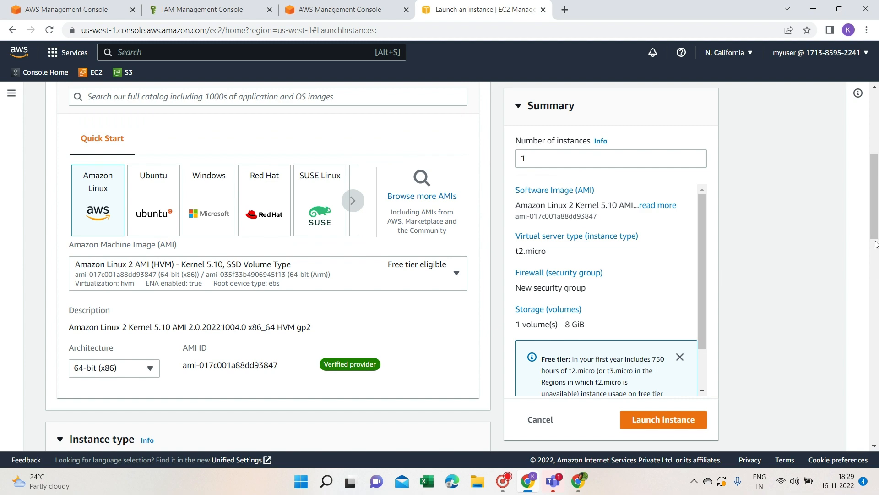
# - Set the instance type to the free-tier-eligible t2.micro
pyautogui.moveTo(874, 216); pyautogui.dragTo(874, 286)
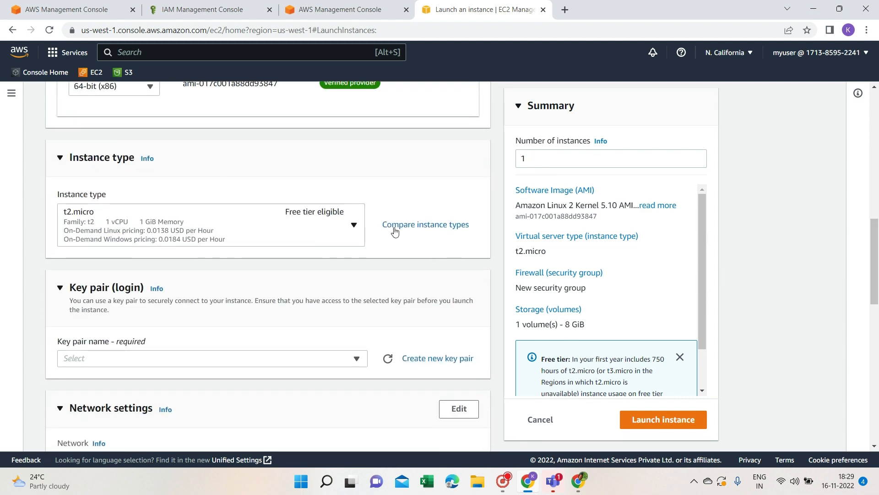
pyautogui.click(357, 227)
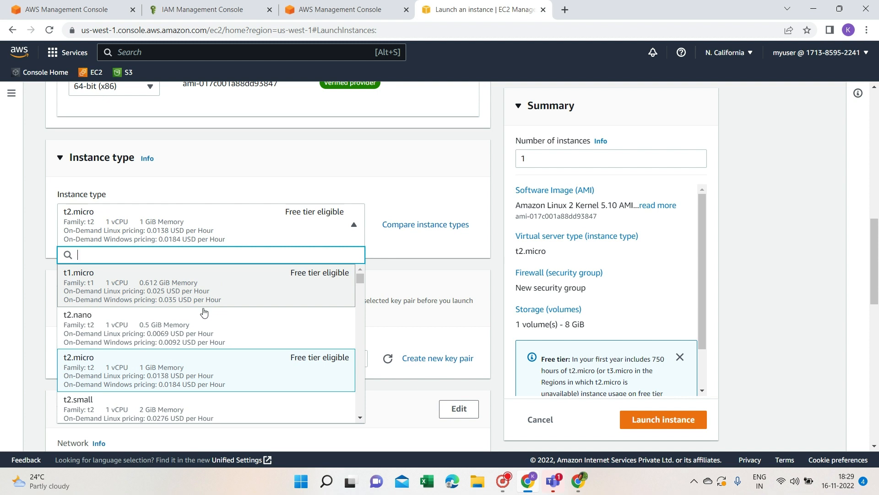
pyautogui.click(181, 370)
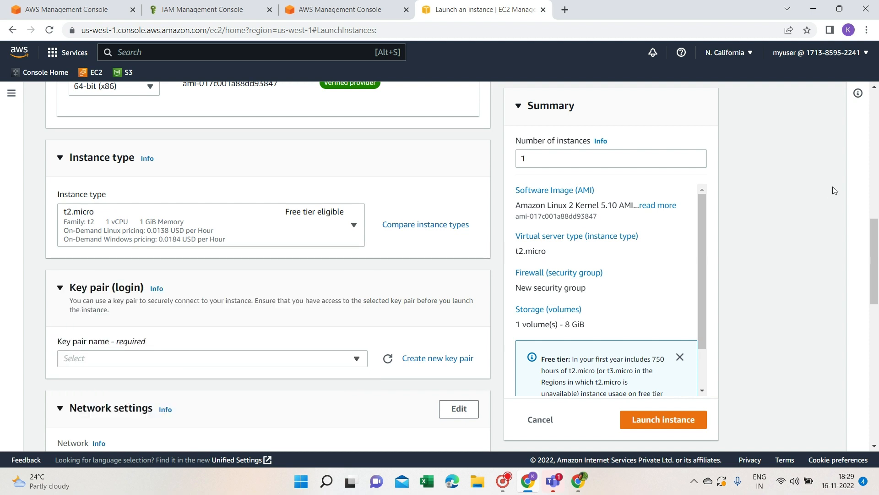
# - Create a new key pair named myserverkey for the instance, with RSA type and .pem private key format
pyautogui.scroll(-1, 877, 251)
pyautogui.scroll(-2, 877, 251)
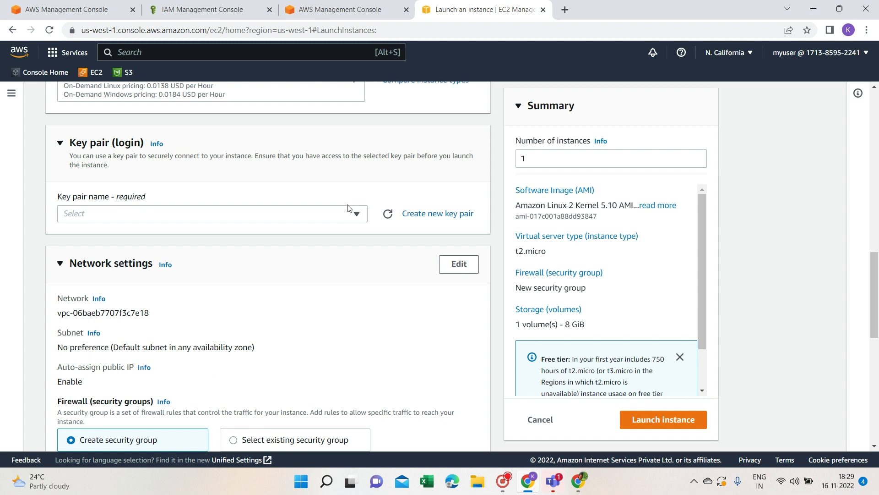
pyautogui.click(357, 215)
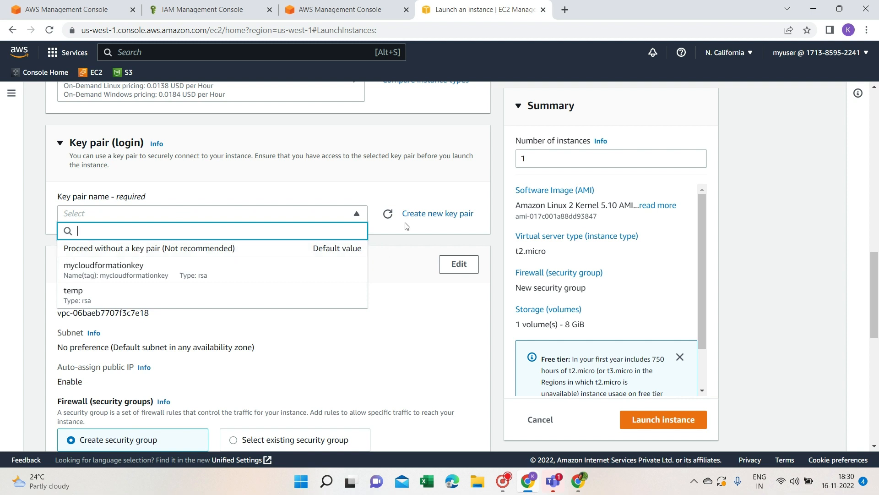
pyautogui.click(435, 216)
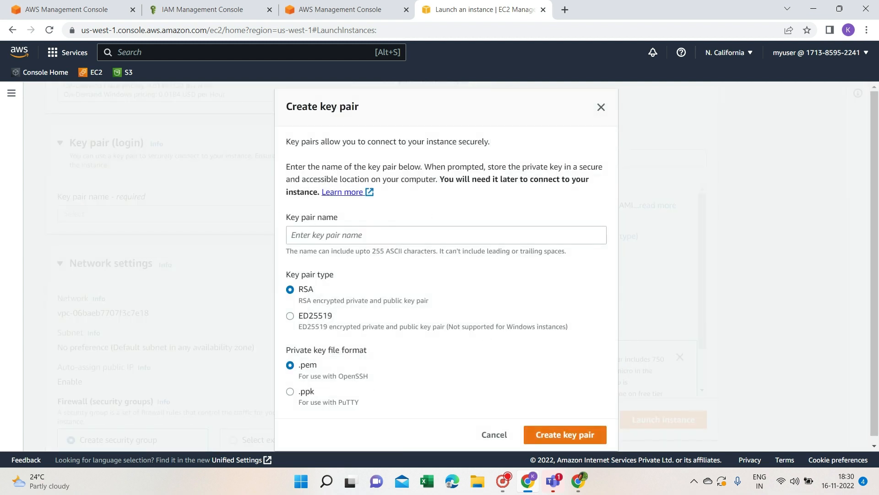
pyautogui.click(310, 235)
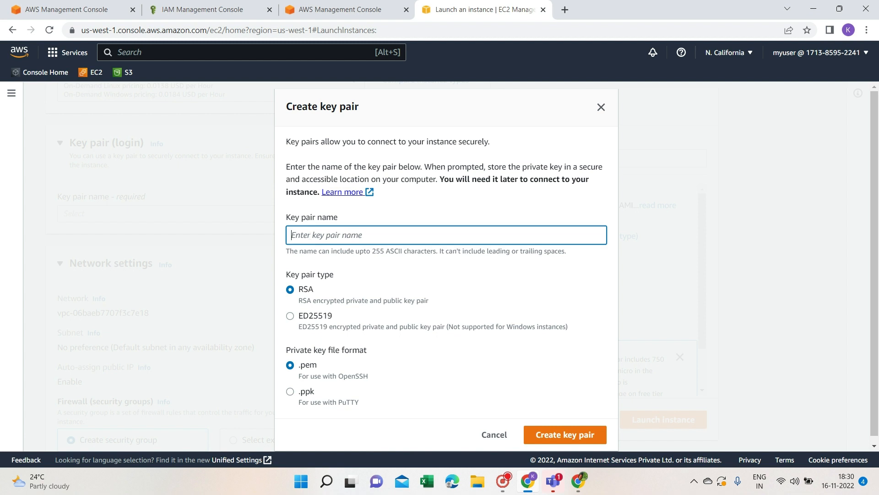
pyautogui.write('MYSER')
pyautogui.press('BackSpace')
pyautogui.press('BackSpace')
pyautogui.press('BackSpace')
pyautogui.press('BackSpace')
pyautogui.write('myserverkey')
pyautogui.click(575, 442)
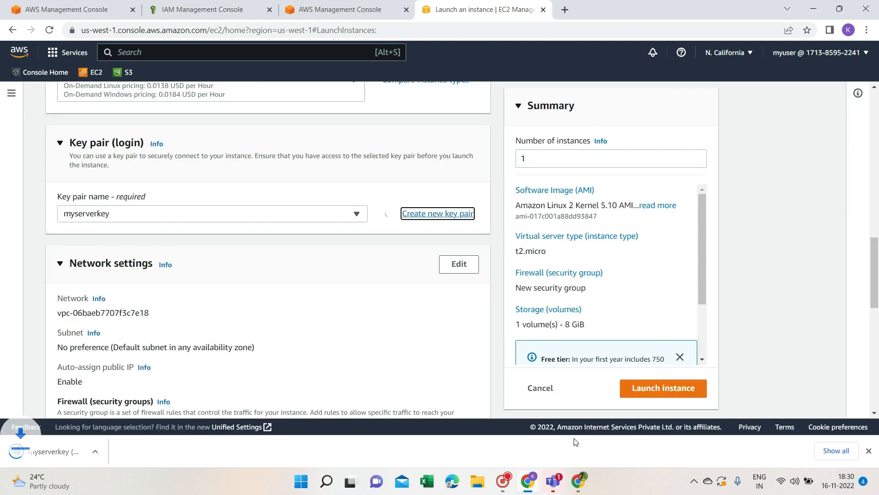
# - Make the network settings editable and check the VPC and auto-assign public IP choices, keeping the default VPC and Enable
pyautogui.scroll(-1, 268, 249)
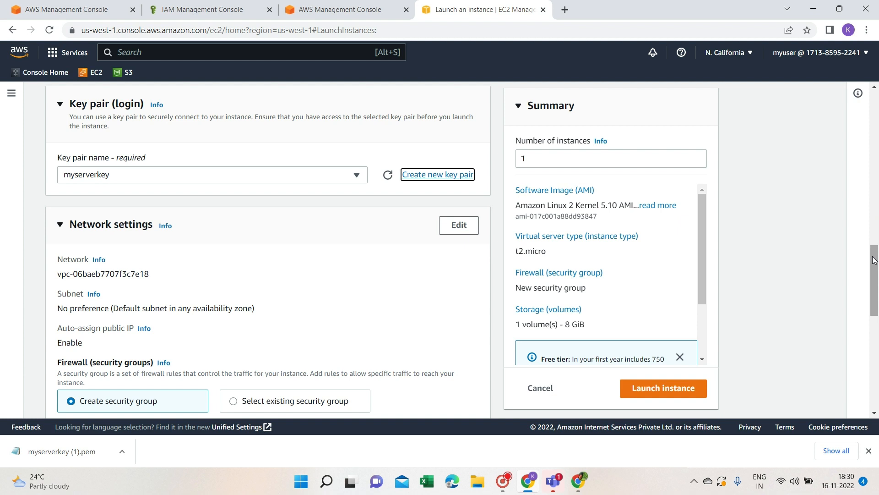
pyautogui.moveTo(874, 260); pyautogui.dragTo(874, 268)
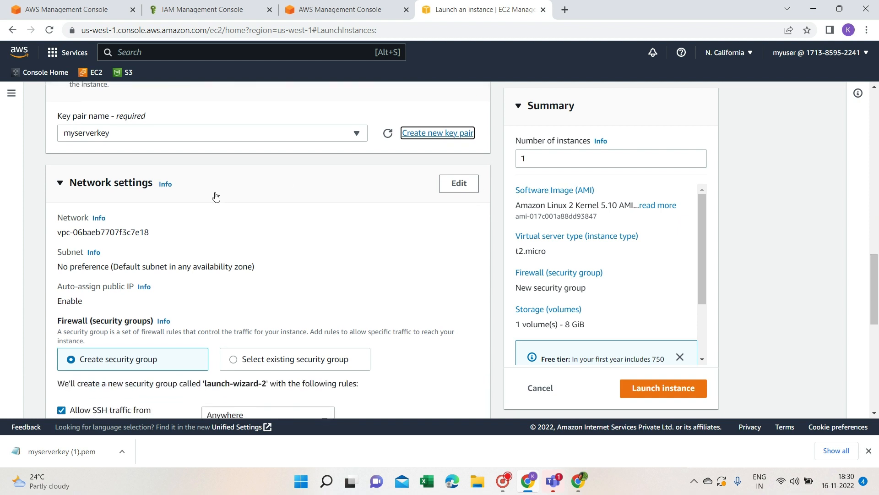
pyautogui.click(460, 185)
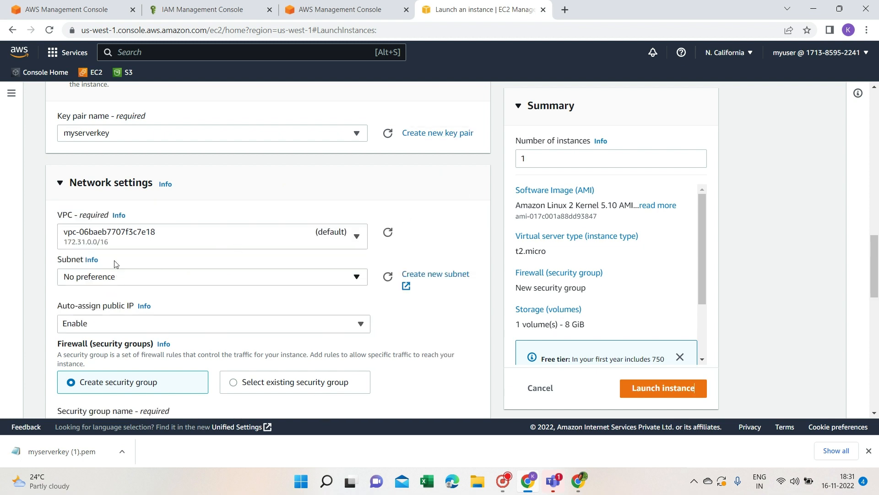
pyautogui.click(355, 236)
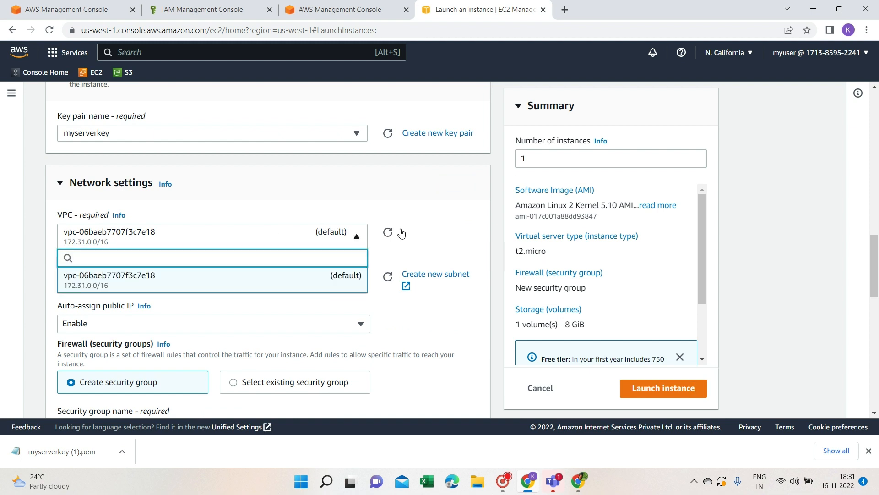
pyautogui.click(436, 238)
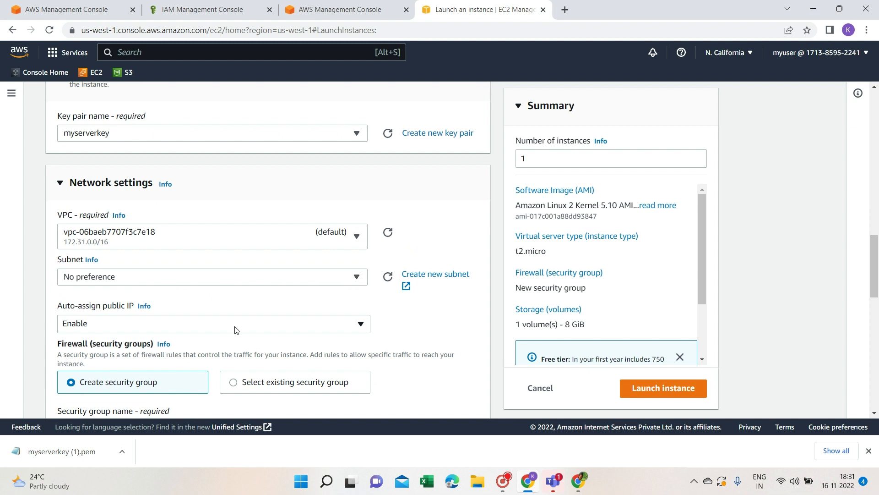
pyautogui.click(343, 330)
pyautogui.click(452, 302)
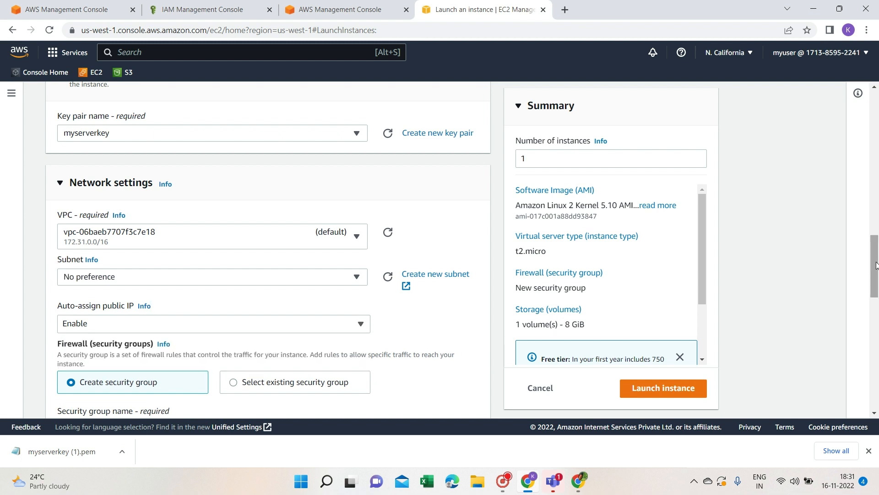
pyautogui.scroll(-3, 875, 265)
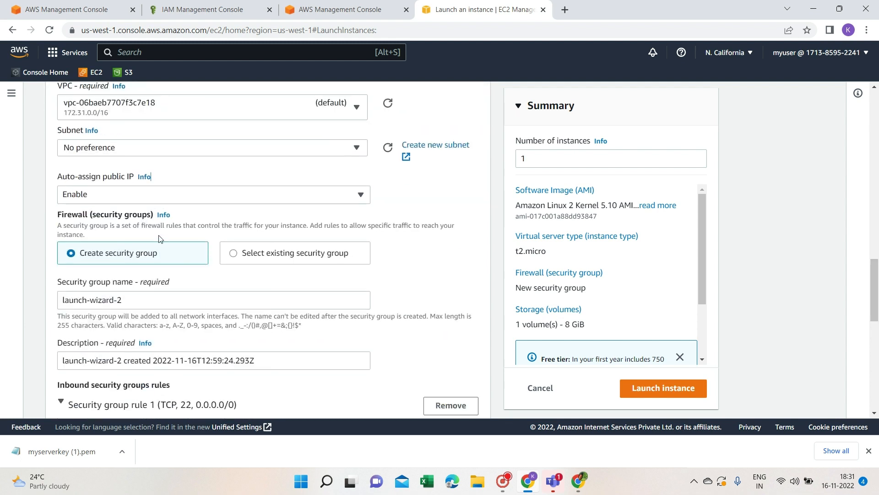
pyautogui.click(248, 256)
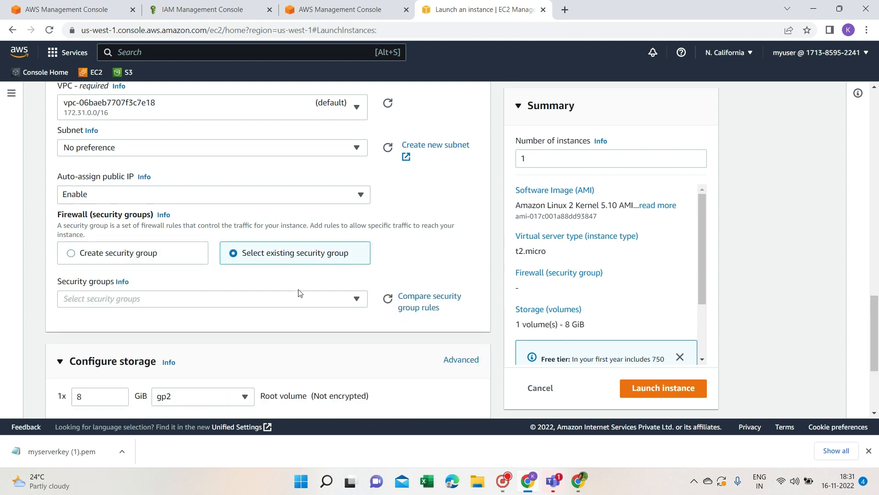
pyautogui.click(302, 299)
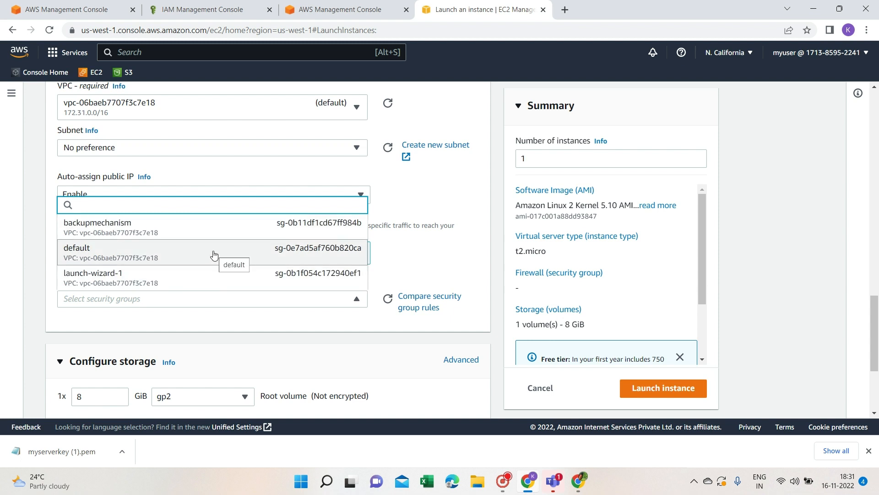
pyautogui.click(405, 253)
pyautogui.click(148, 259)
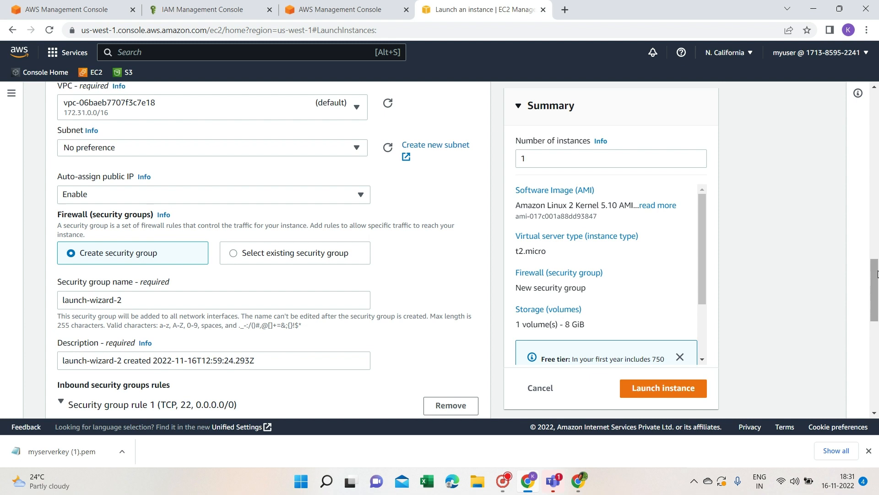
# - Set both the name and the description of the new security group to myserversg
pyautogui.moveTo(876, 277); pyautogui.dragTo(877, 296)
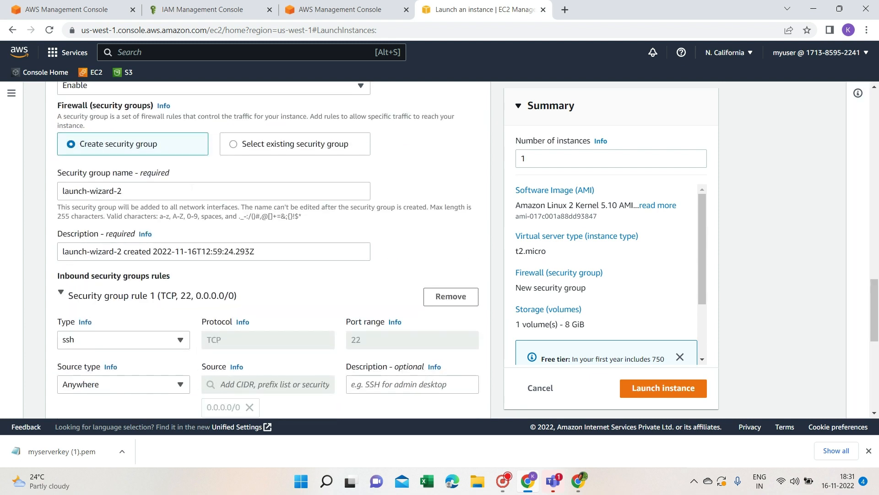
pyautogui.click(143, 191)
pyautogui.hotkey('ctrl', 'a')
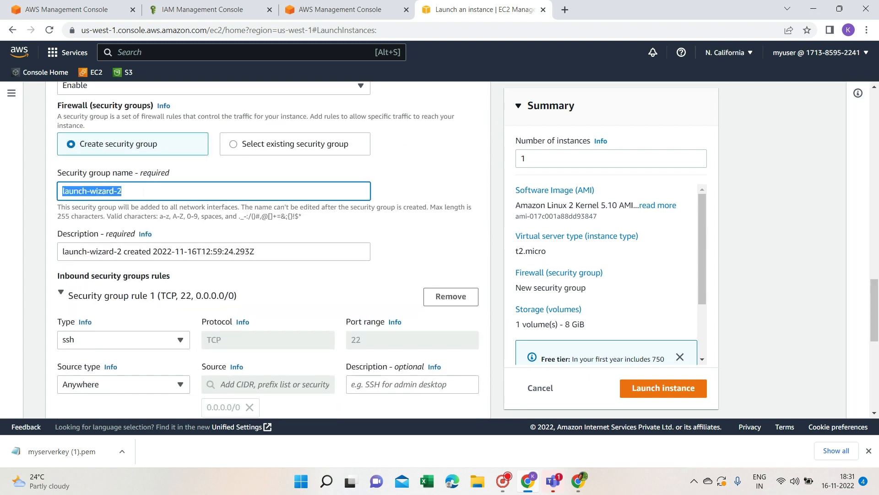
pyautogui.press('BackSpace')
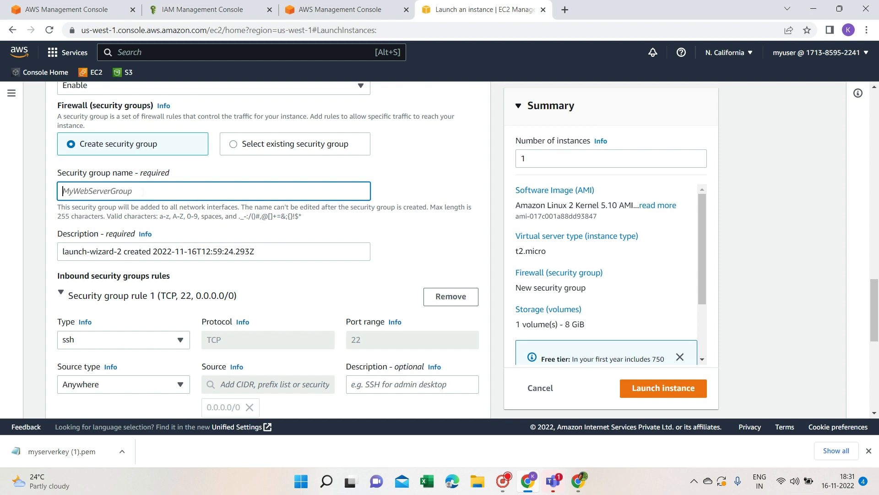
pyautogui.write('myserversg')
pyautogui.hotkey('ctrl', 'a')
pyautogui.hotkey('ctrl', 'c')
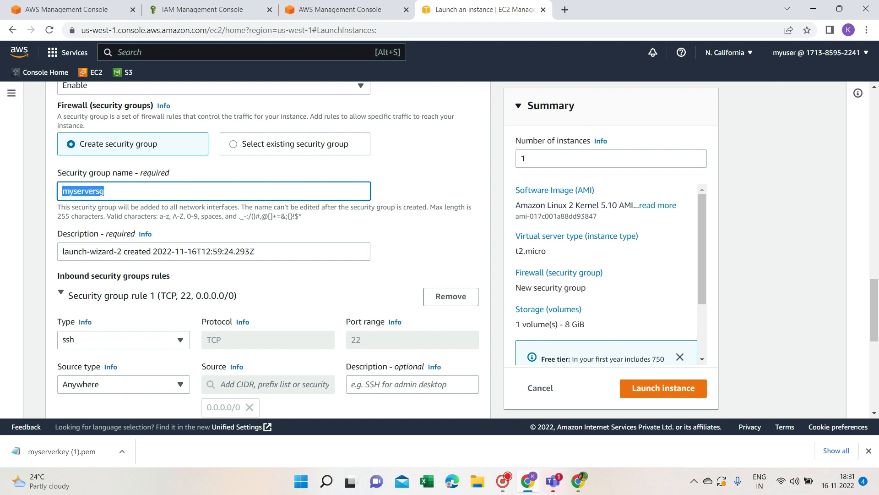
pyautogui.moveTo(271, 251); pyautogui.dragTo(60, 252)
pyautogui.hotkey('ctrl', 'v')
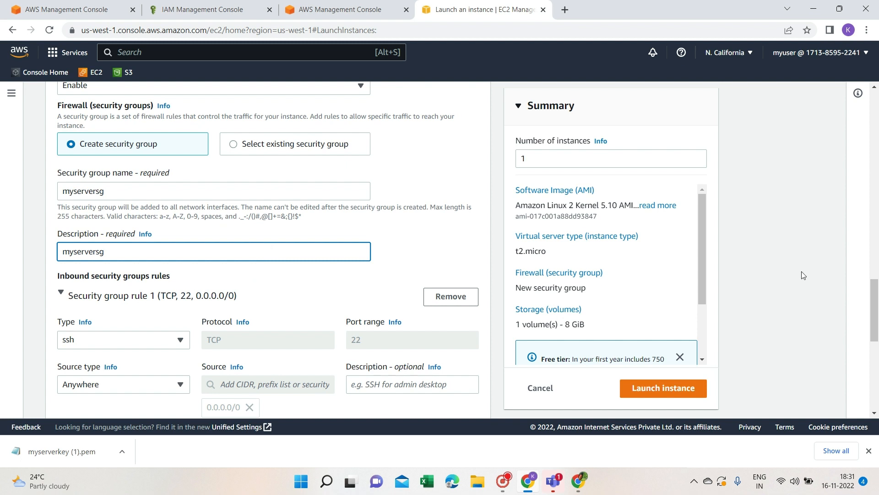
# - Add a second inbound security group rule and set its type to All traffic
pyautogui.moveTo(878, 304); pyautogui.dragTo(878, 325)
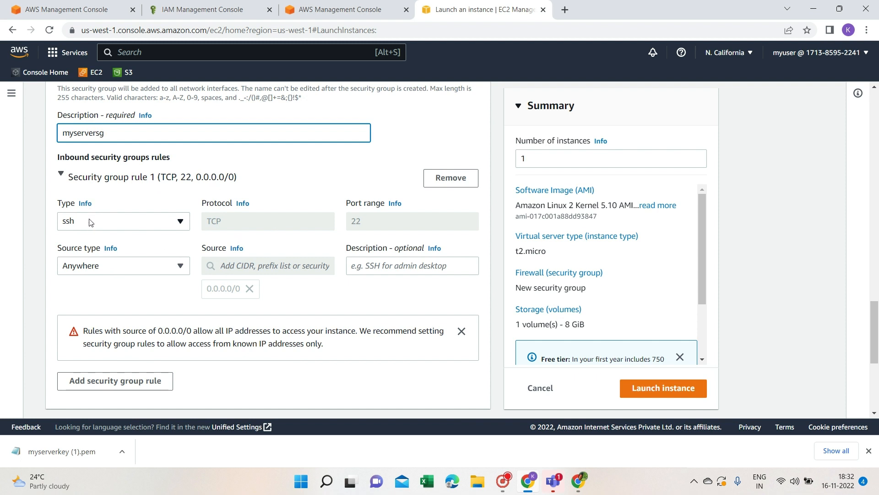
pyautogui.click(130, 385)
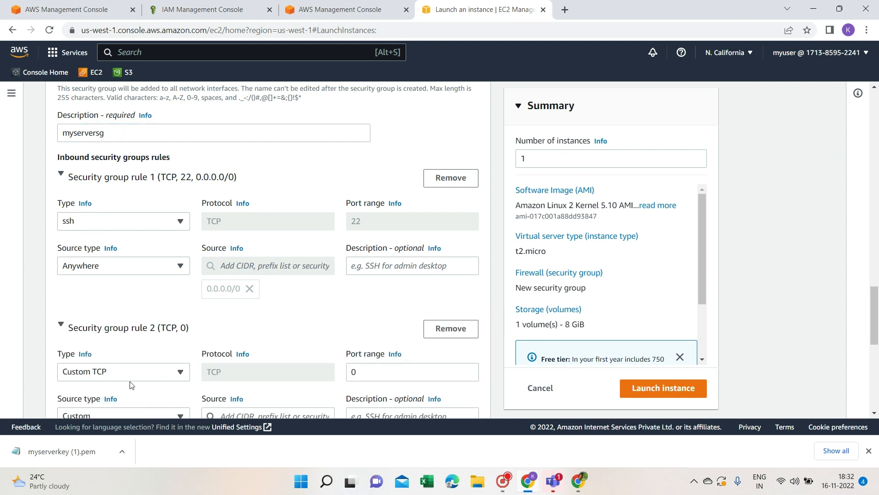
pyautogui.moveTo(876, 310); pyautogui.dragTo(876, 346)
pyautogui.click(177, 188)
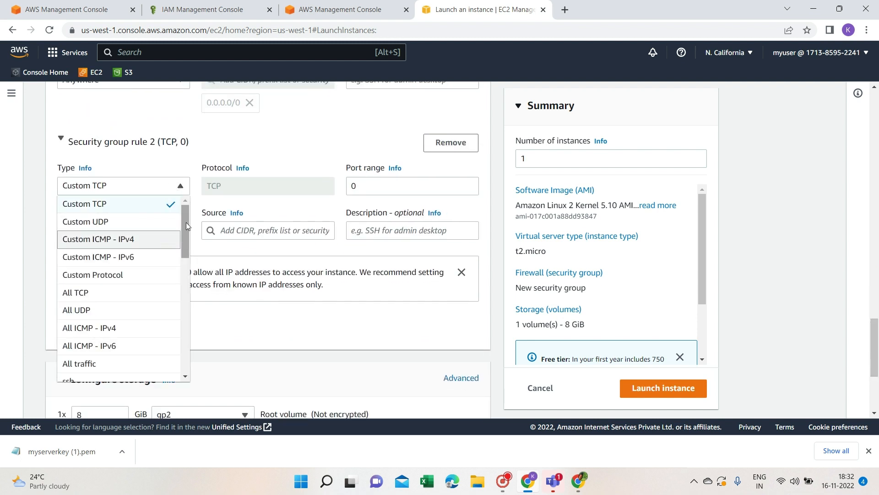
pyautogui.moveTo(186, 221); pyautogui.dragTo(186, 255)
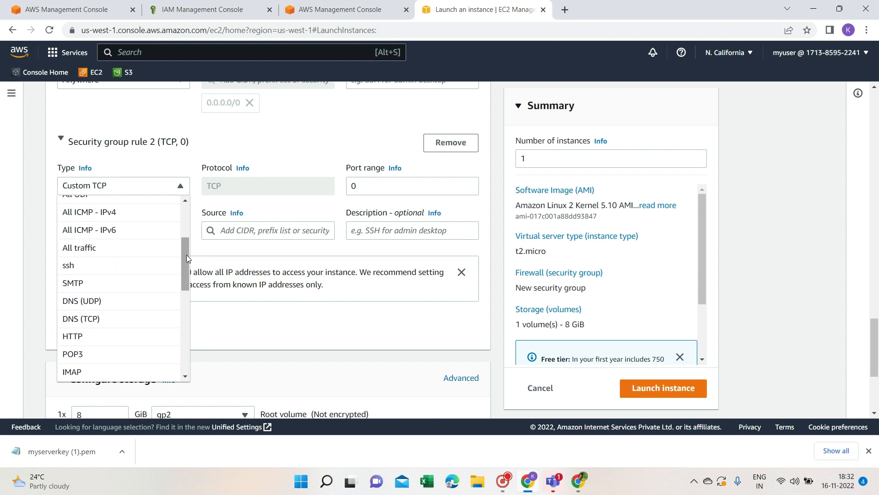
pyautogui.click(122, 255)
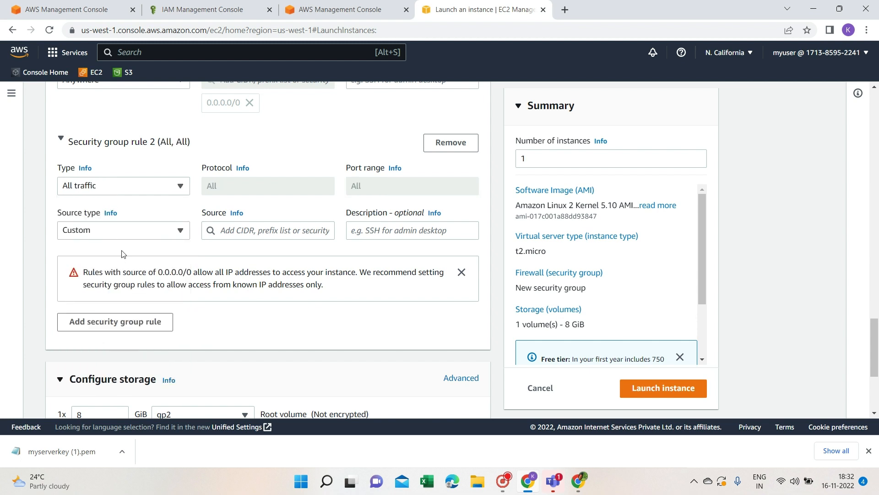
# - Set the source type of the second inbound security group rule to Anywhere
pyautogui.click(182, 233)
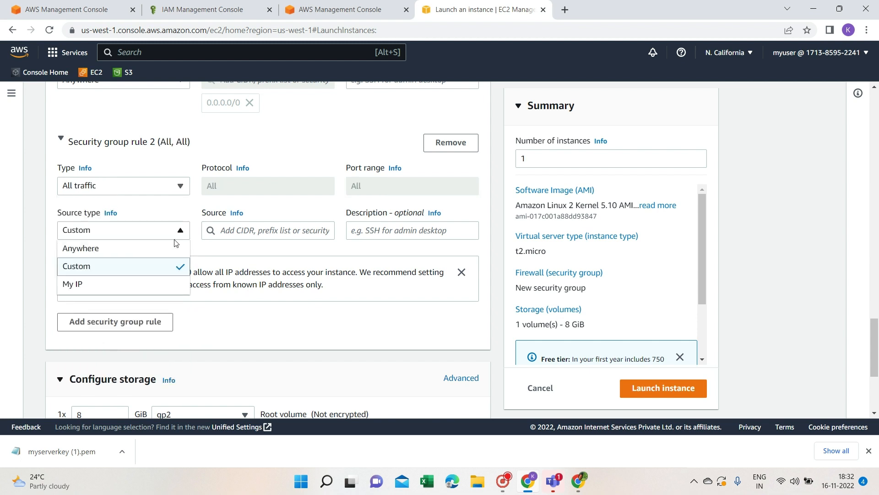
pyautogui.click(166, 256)
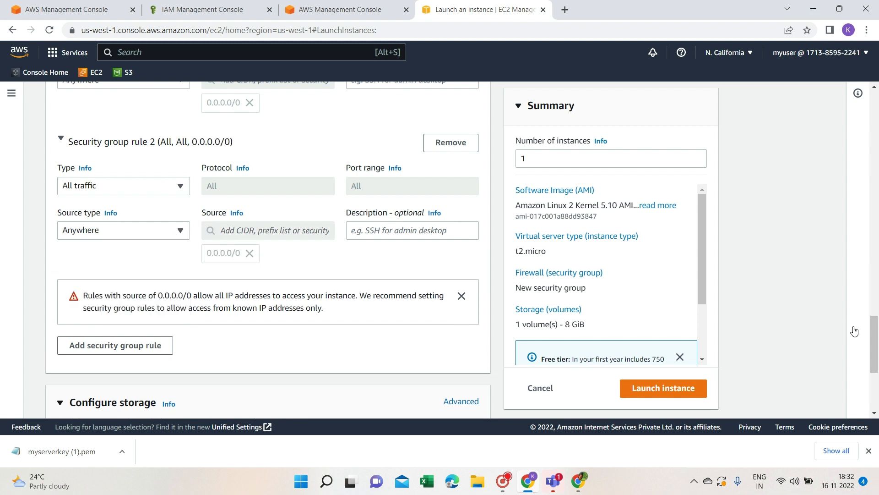
# - Check the root volume's size and volume type options, keeping 8 GiB and General purpose SSD (gp2)
pyautogui.scroll(-3, 875, 339)
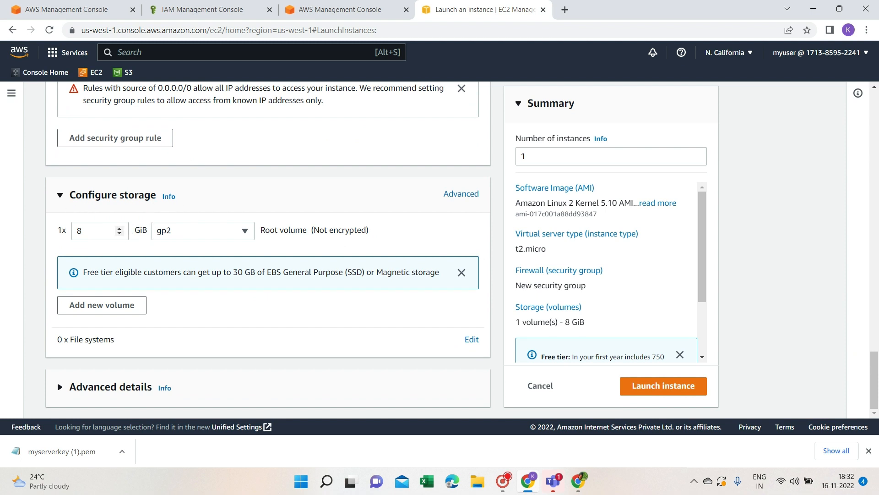
pyautogui.click(119, 230)
pyautogui.click(119, 229)
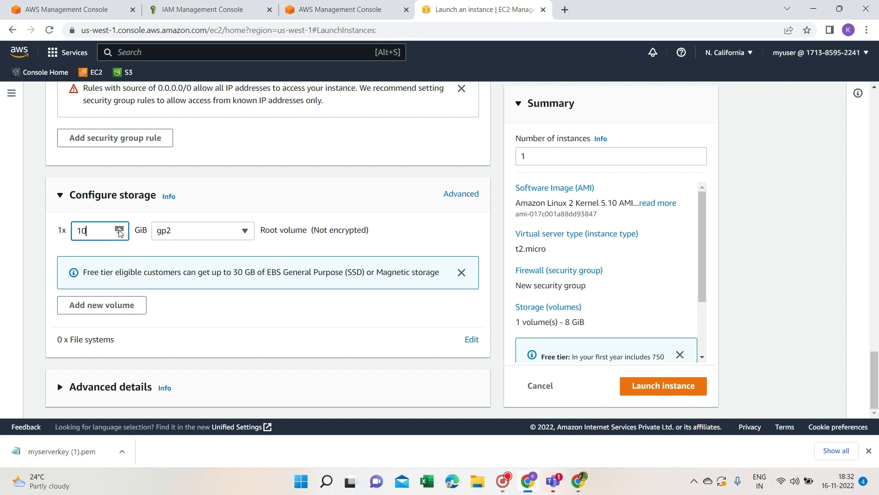
pyautogui.click(120, 234)
pyautogui.click(119, 234)
pyautogui.click(245, 231)
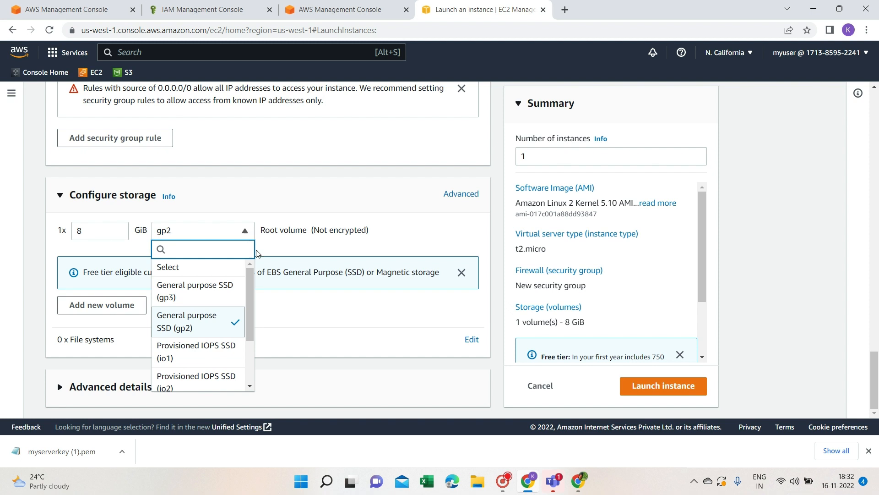
pyautogui.scroll(-3, 249, 296)
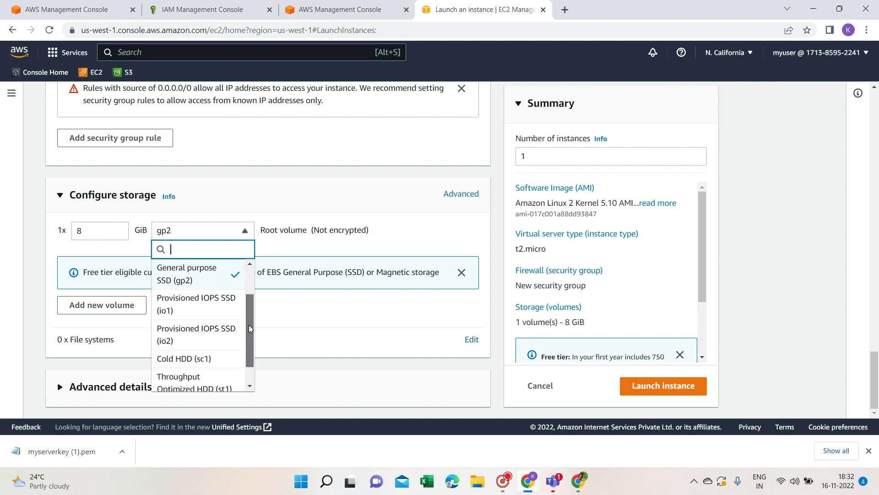
pyautogui.scroll(3, 247, 293)
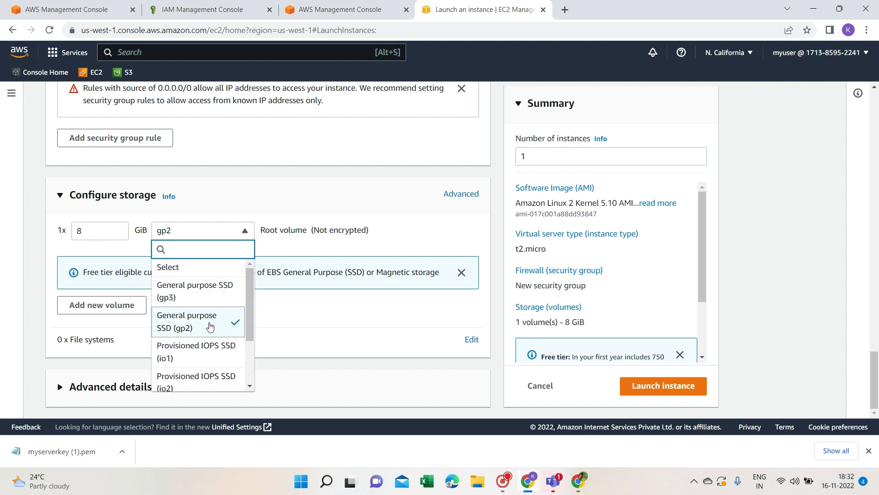
pyautogui.click(210, 324)
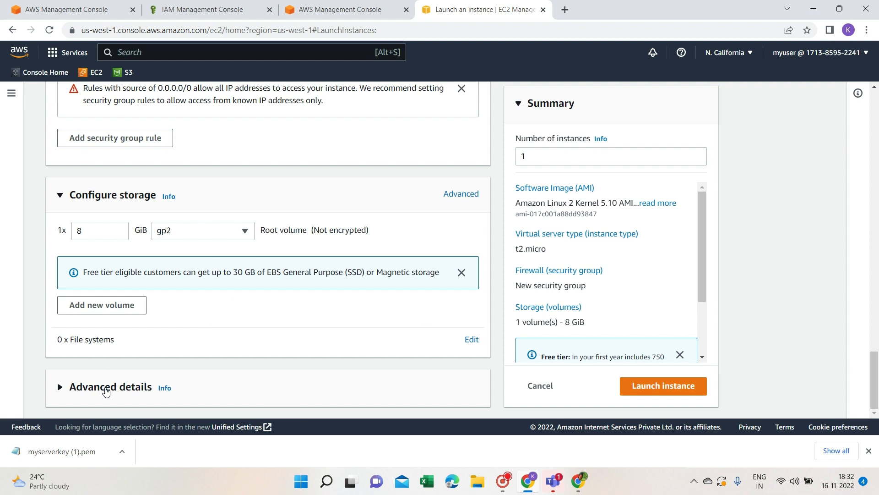
# - Expand the advanced details and review the options down to the User data field, leaving it empty
pyautogui.click(105, 389)
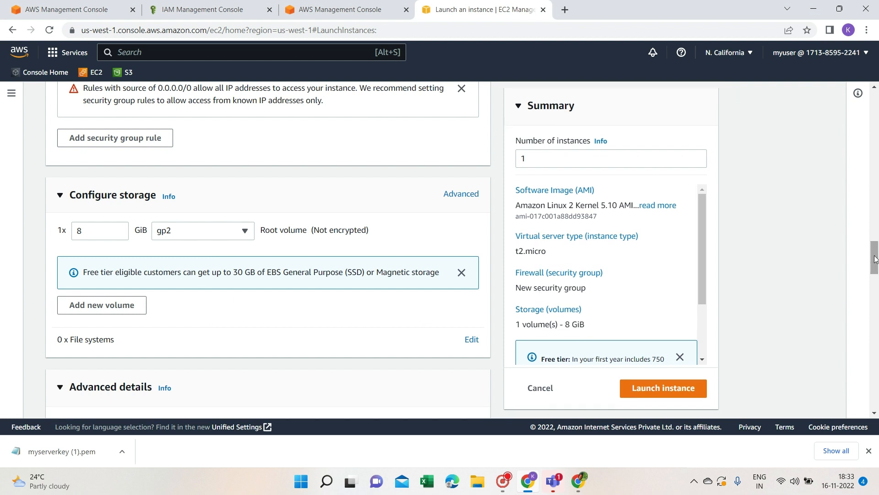
pyautogui.moveTo(875, 259); pyautogui.dragTo(875, 380)
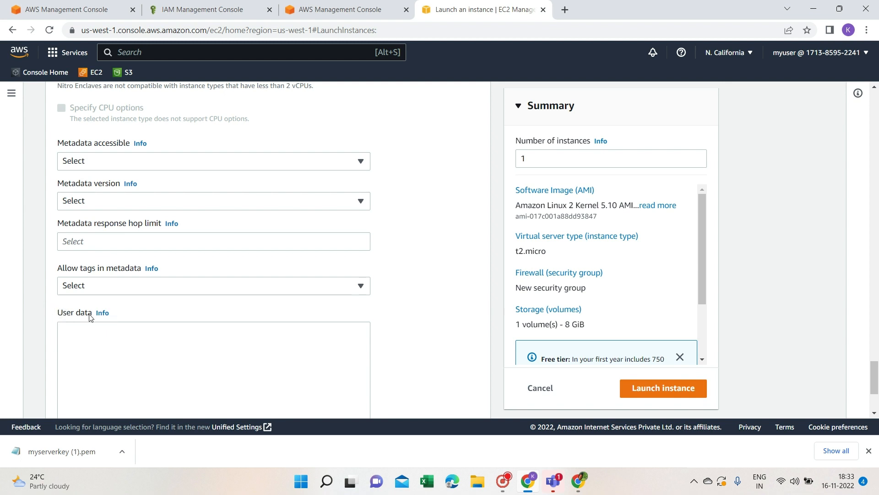
pyautogui.click(143, 343)
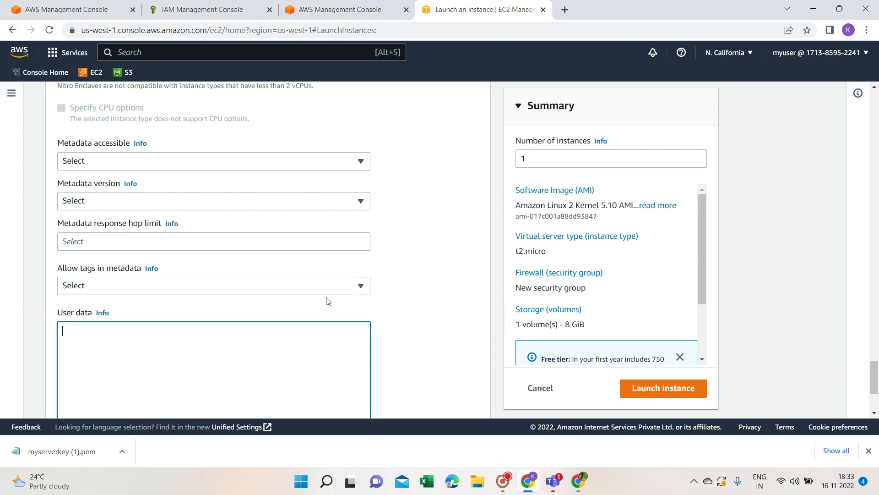
pyautogui.scroll(-3, 287, 274)
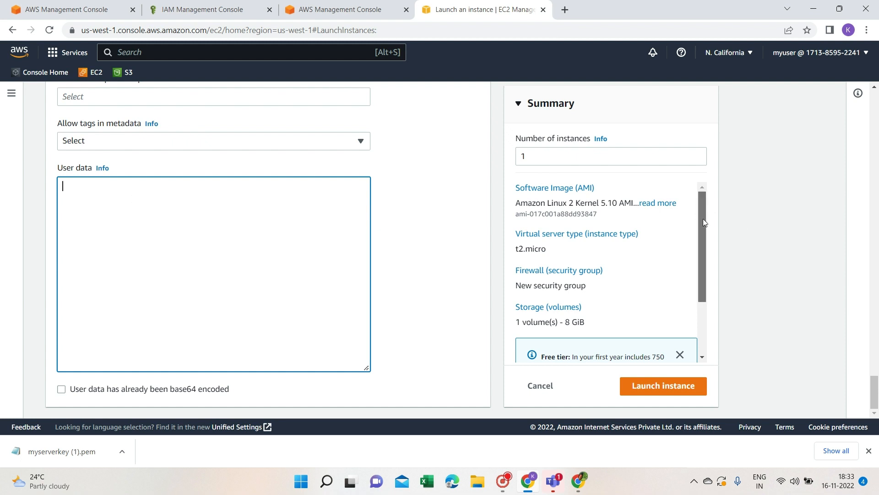
# - Review the launch summary, keep the number of instances at 1, and launch the instance
pyautogui.moveTo(876, 386); pyautogui.dragTo(875, 209)
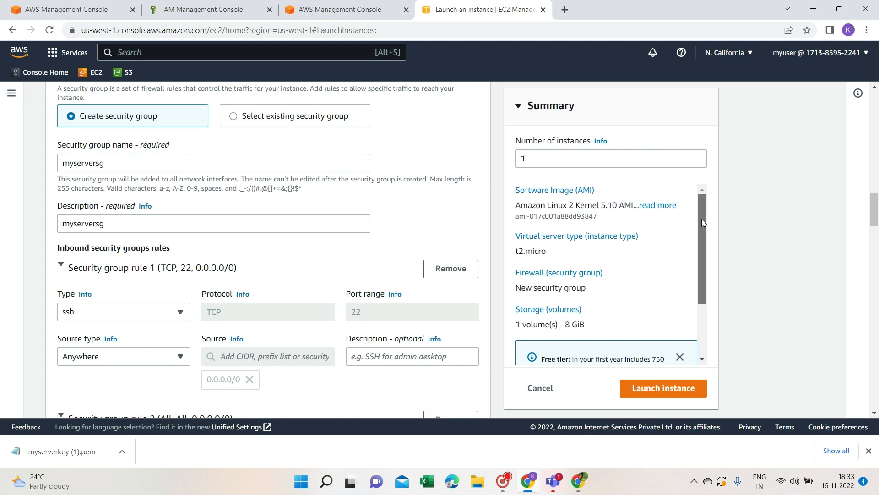
pyautogui.scroll(-1, 699, 224)
pyautogui.scroll(1, 687, 197)
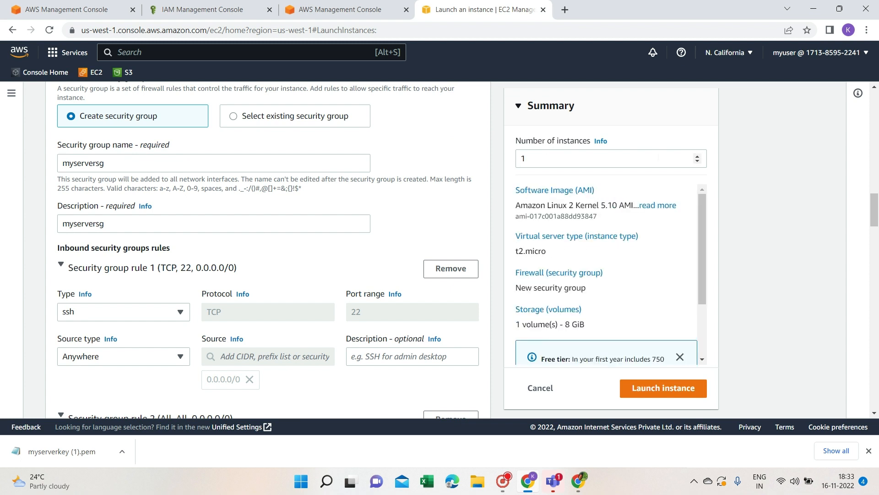
pyautogui.click(697, 161)
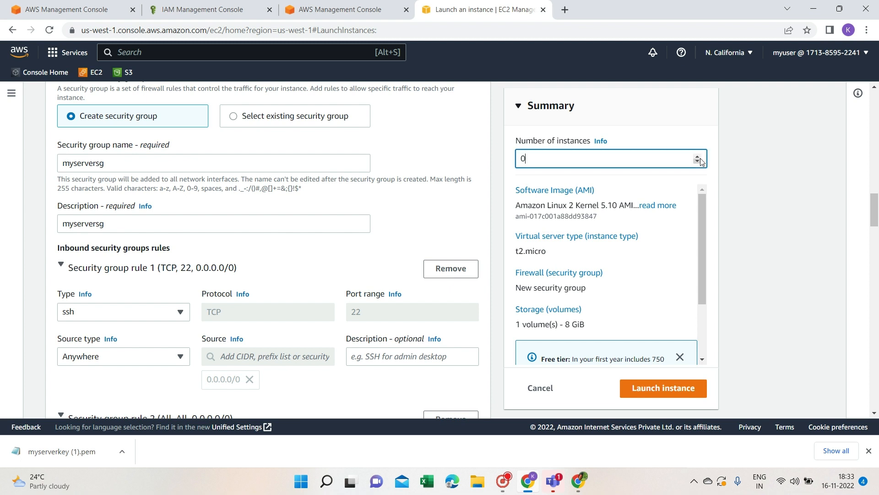
pyautogui.click(698, 156)
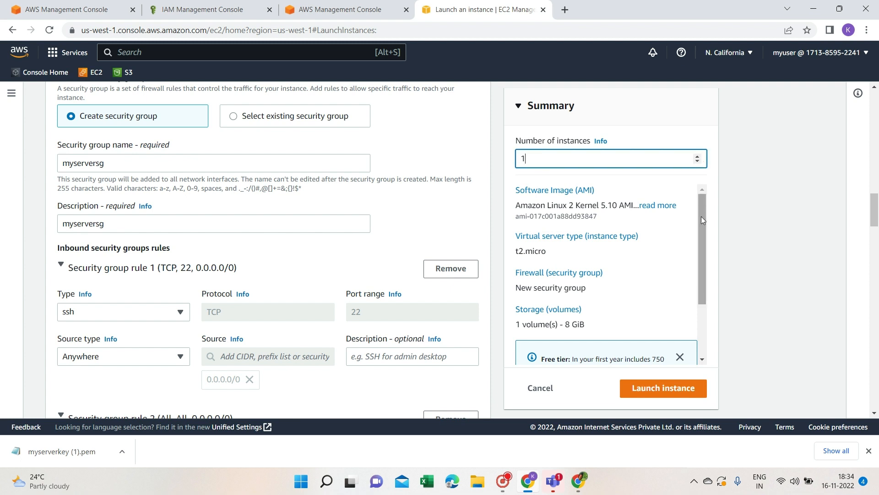
pyautogui.moveTo(702, 217)
pyautogui.mouseDown()
pyautogui.moveTo(702, 227)
pyautogui.moveTo(703, 210)
pyautogui.mouseUp()
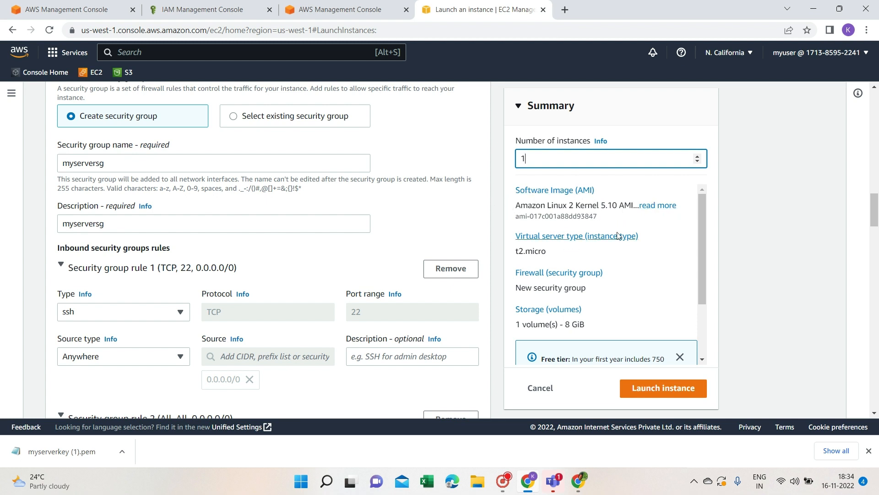
pyautogui.moveTo(702, 246); pyautogui.dragTo(728, 249)
pyautogui.click(652, 393)
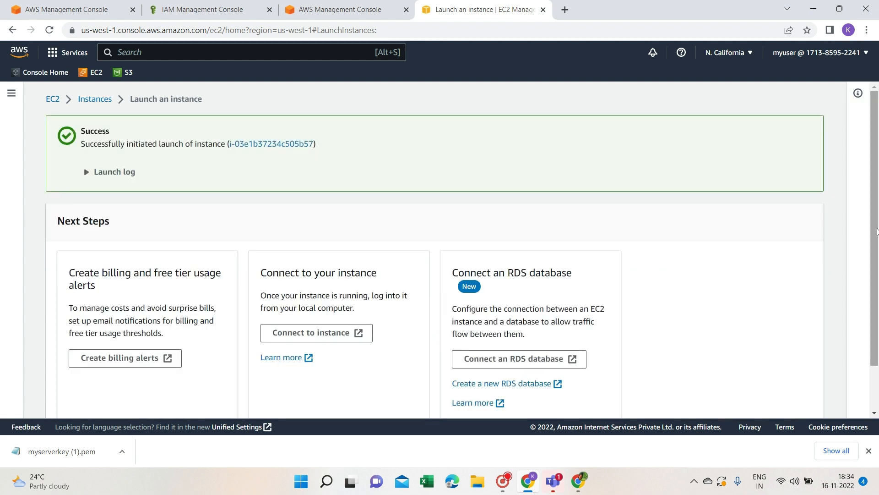
# - Open the list of all instances and refresh it to check the instance state of MYSERVER
pyautogui.scroll(-2, 876, 231)
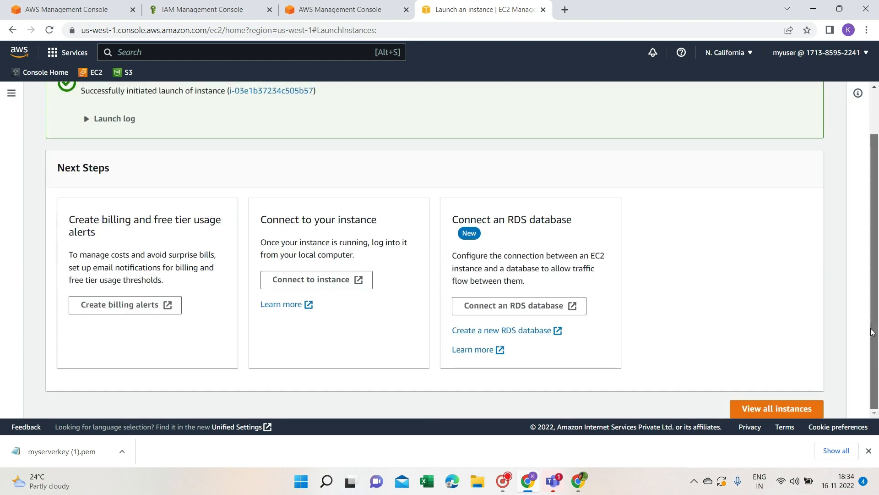
pyautogui.click(779, 410)
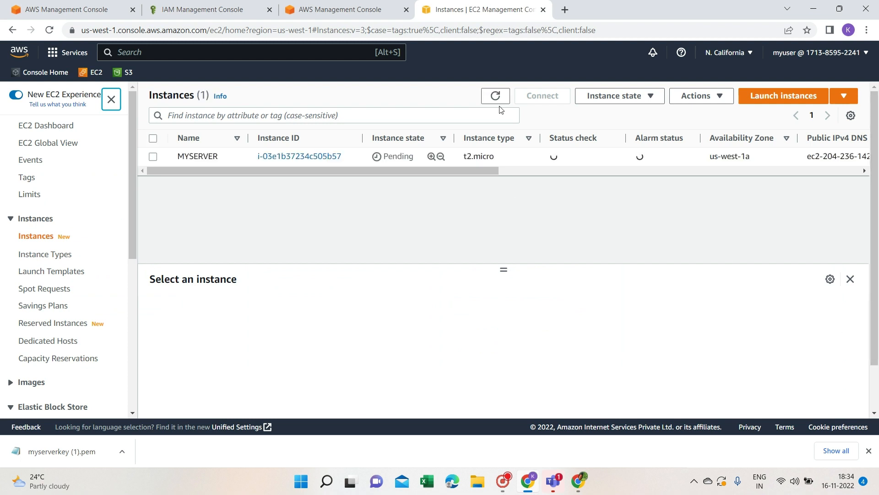
pyautogui.click(496, 97)
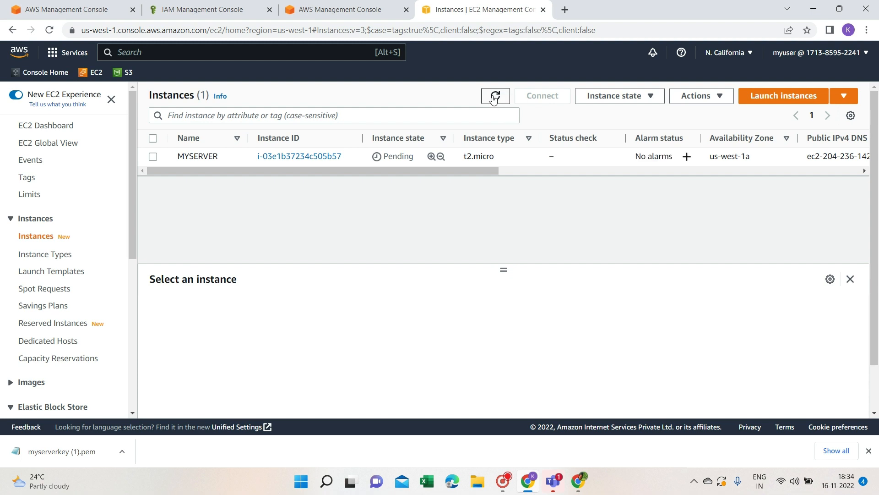
pyautogui.click(494, 98)
pyautogui.click(493, 97)
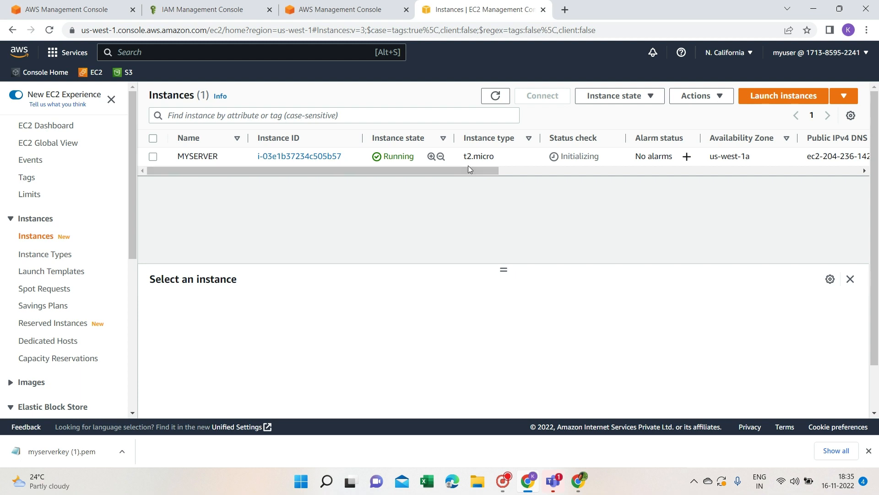
pyautogui.moveTo(468, 172); pyautogui.dragTo(447, 189)
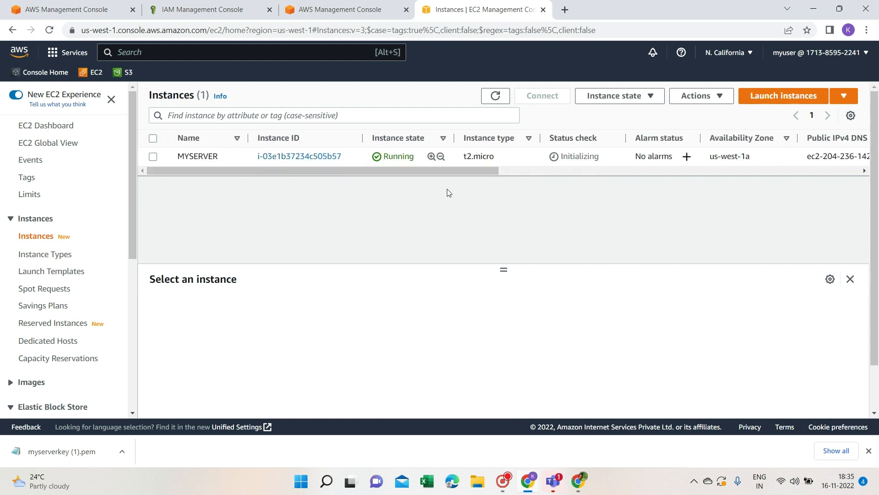